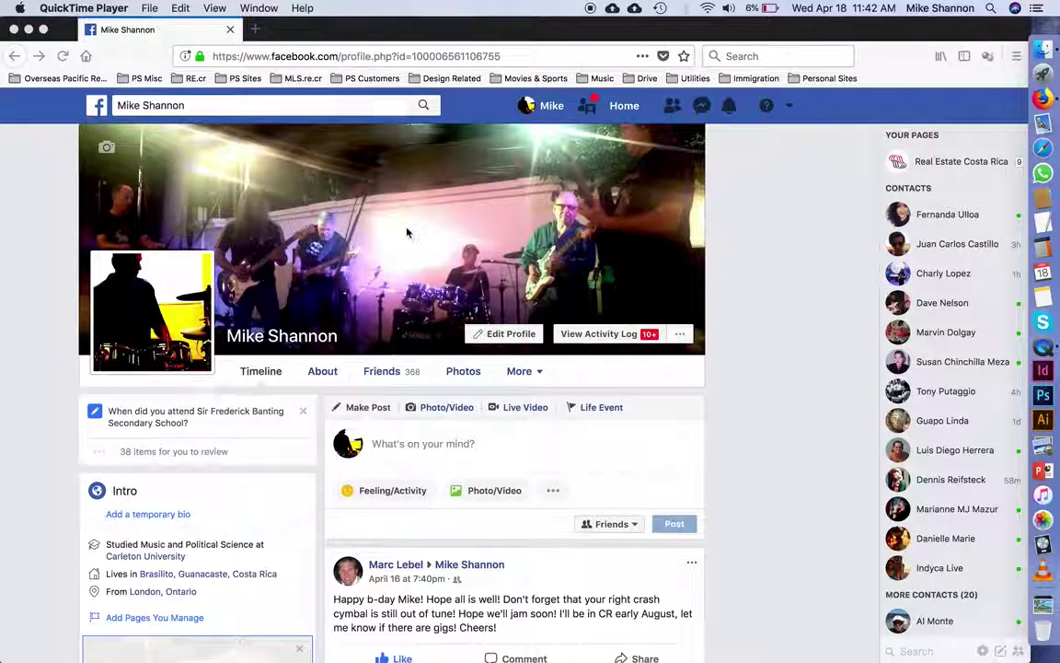
Replace the profile address with the overseaspacificrealty page address by typing 'over' and loading it.
click(343, 56)
drag(343, 56, 520, 57)
double_click(455, 56)
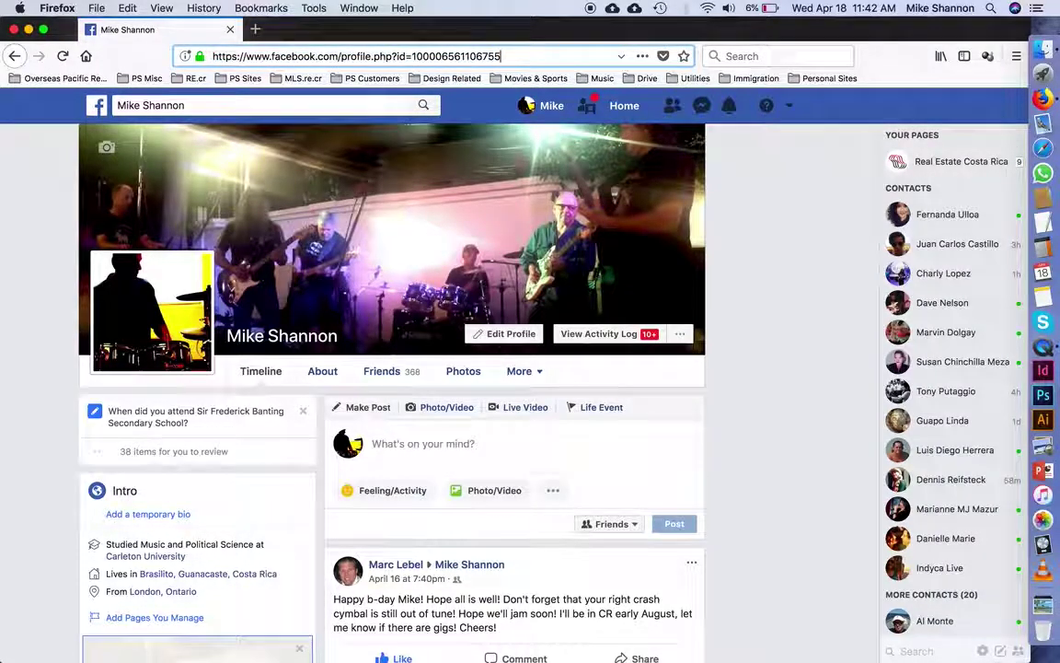
key(BackSpace)
key(BackSpace)
key(BackSpace)
key(BackSpace)
key(BackSpace)
key(BackSpace)
key(BackSpace)
key(BackSpace)
key(BackSpace)
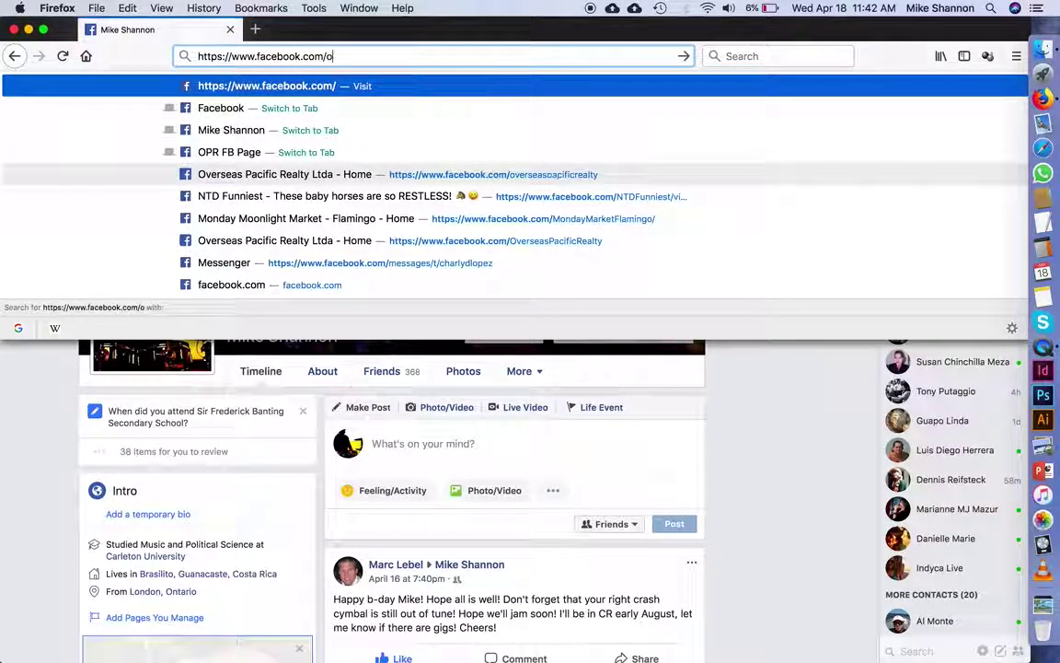
text(over)
key(Return)
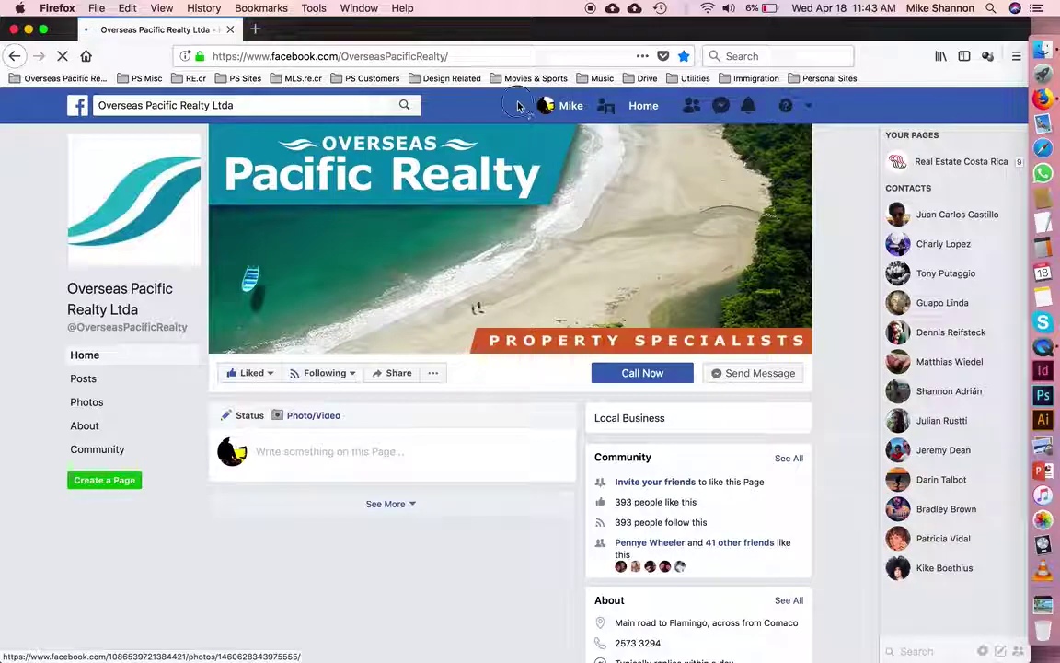
Open Invite Friends from the page's '...' menu, showing 207 not-invited and 150 invited friends.
click(575, 107)
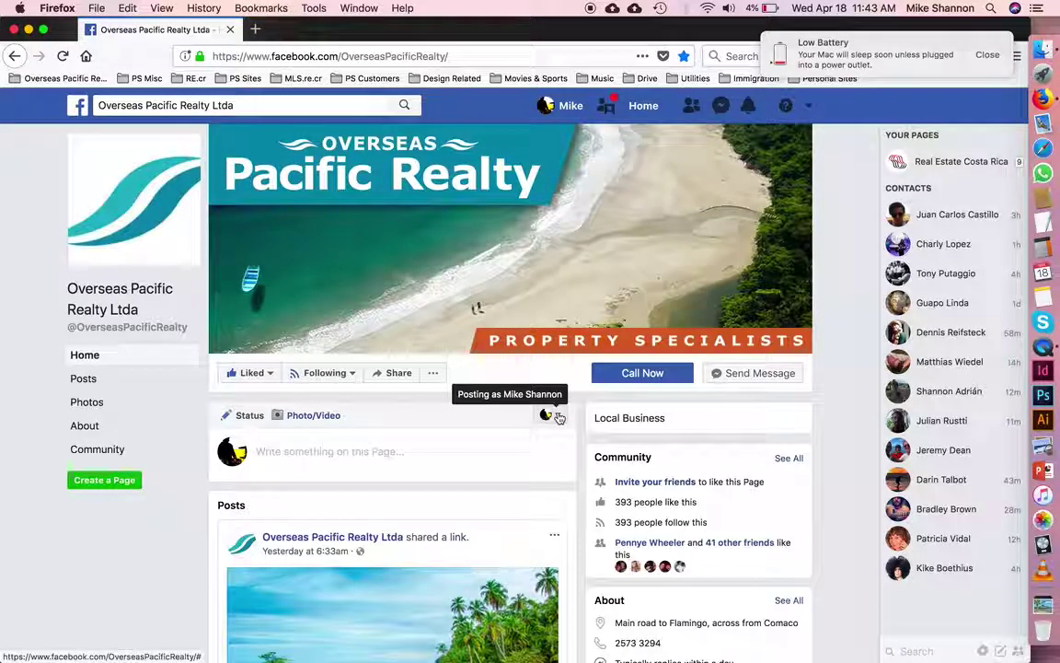
click(433, 375)
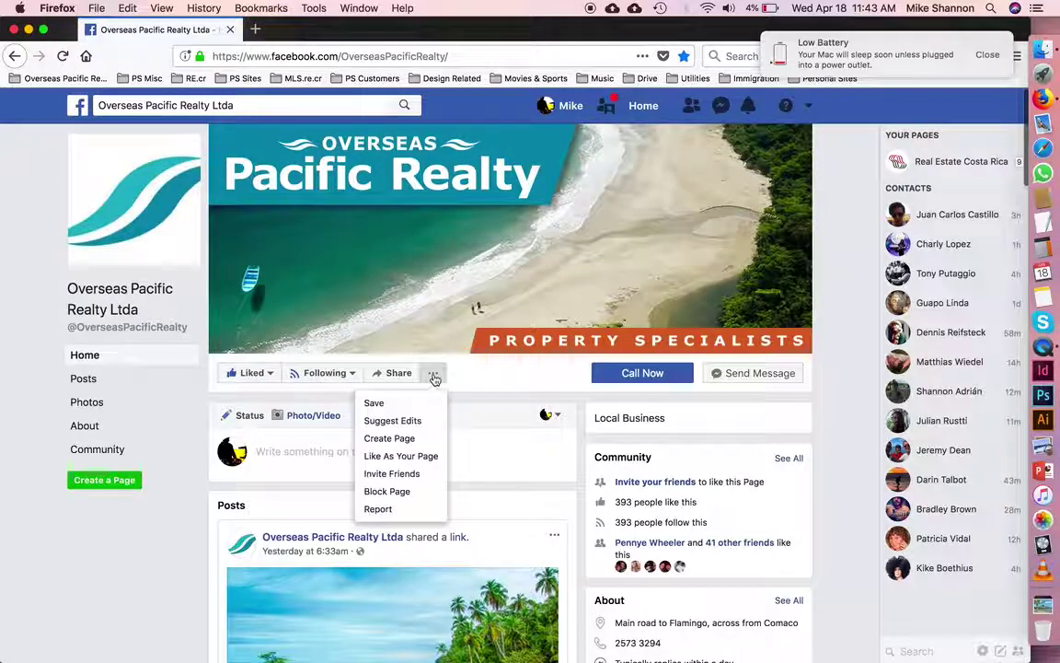
click(405, 473)
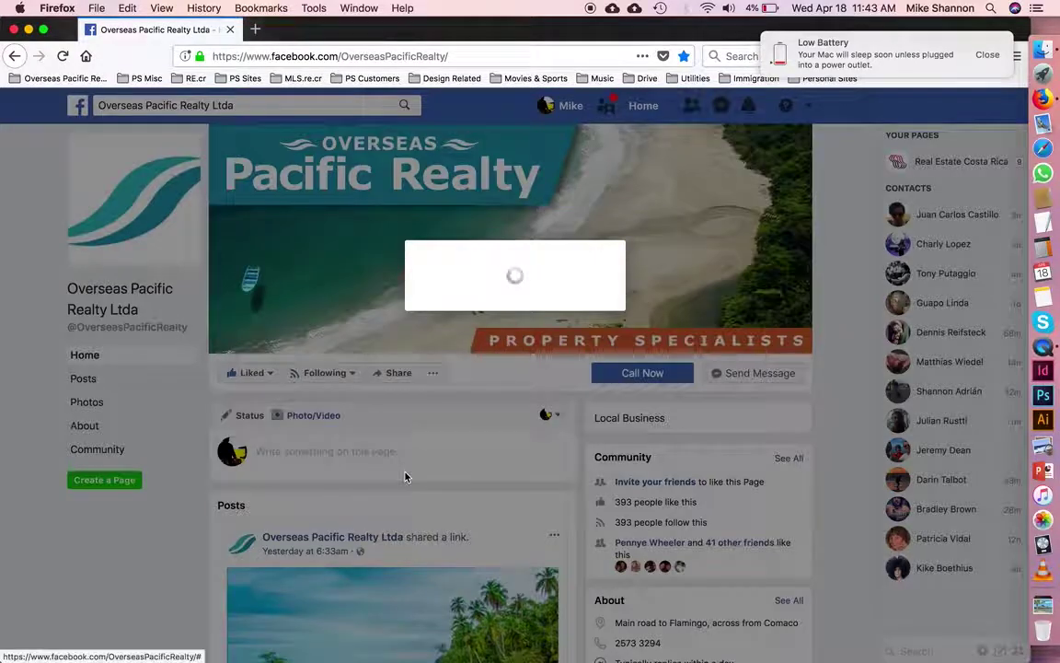
scroll(505, 448, down, 10)
scroll(504, 447, up, 10)
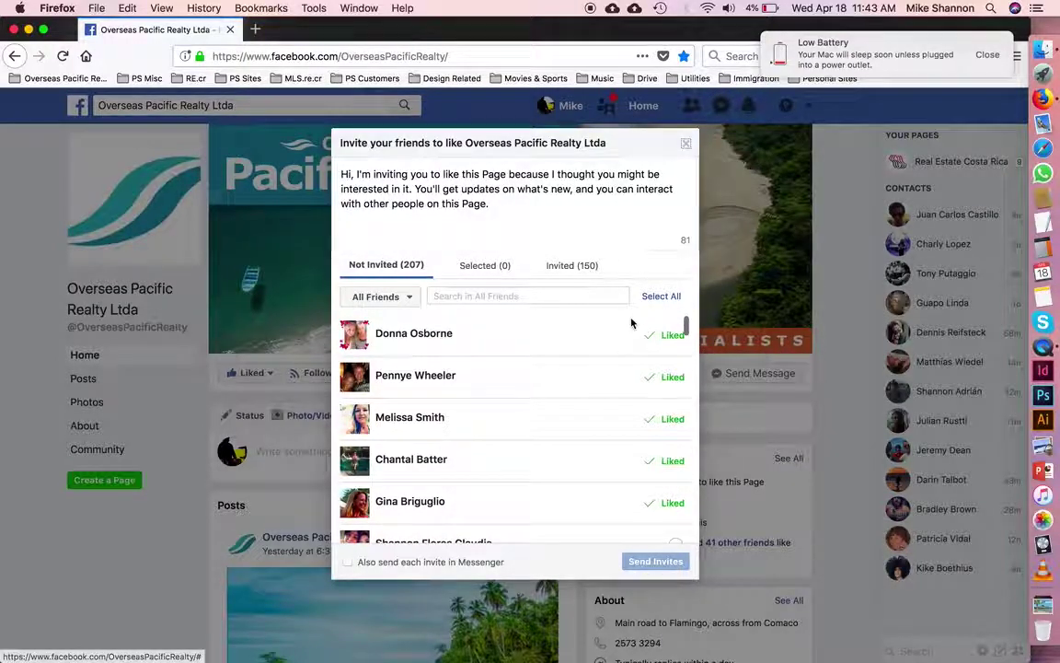
Select All not-yet-invited friends, giving Send Invites (199), and confirm the ticks in the list.
click(659, 298)
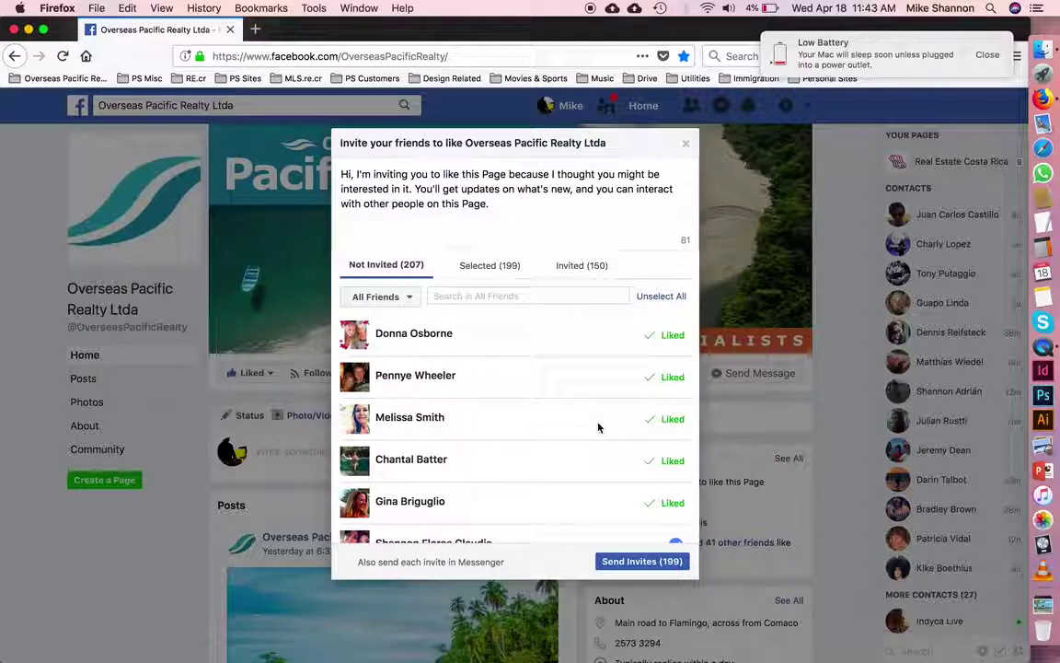
scroll(599, 427, down, 10)
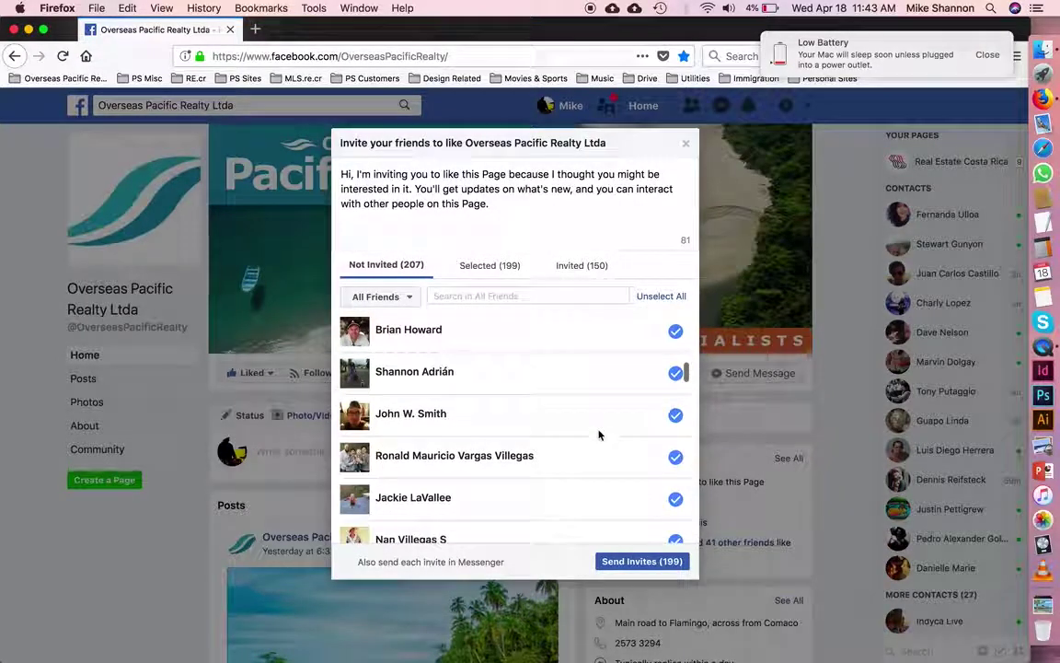
click(673, 374)
click(674, 374)
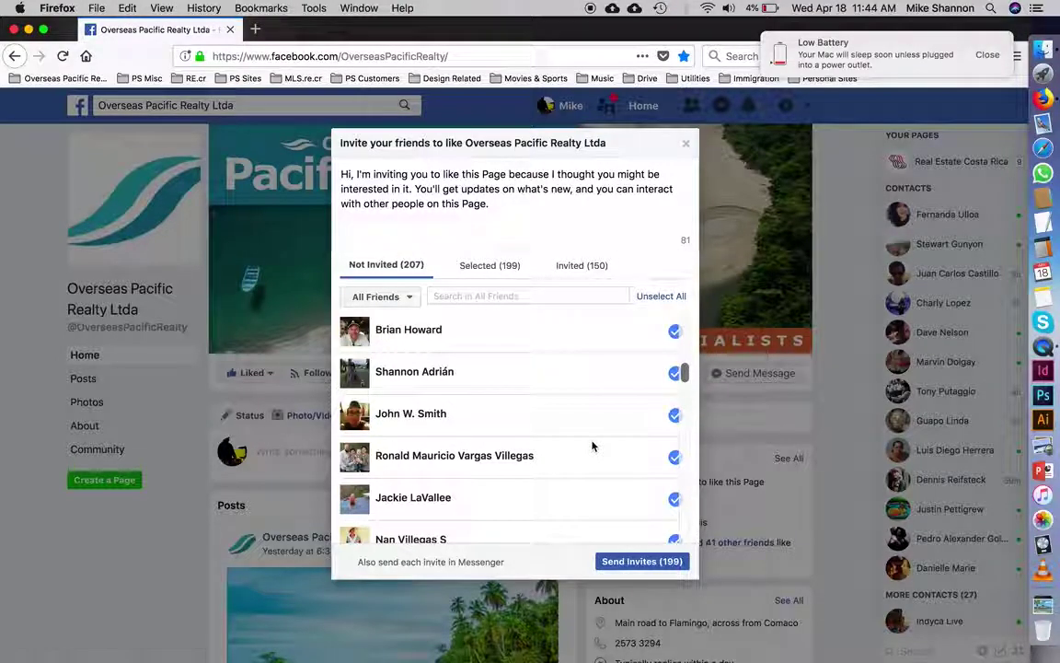
scroll(592, 447, up, 1)
scroll(592, 446, up, 8)
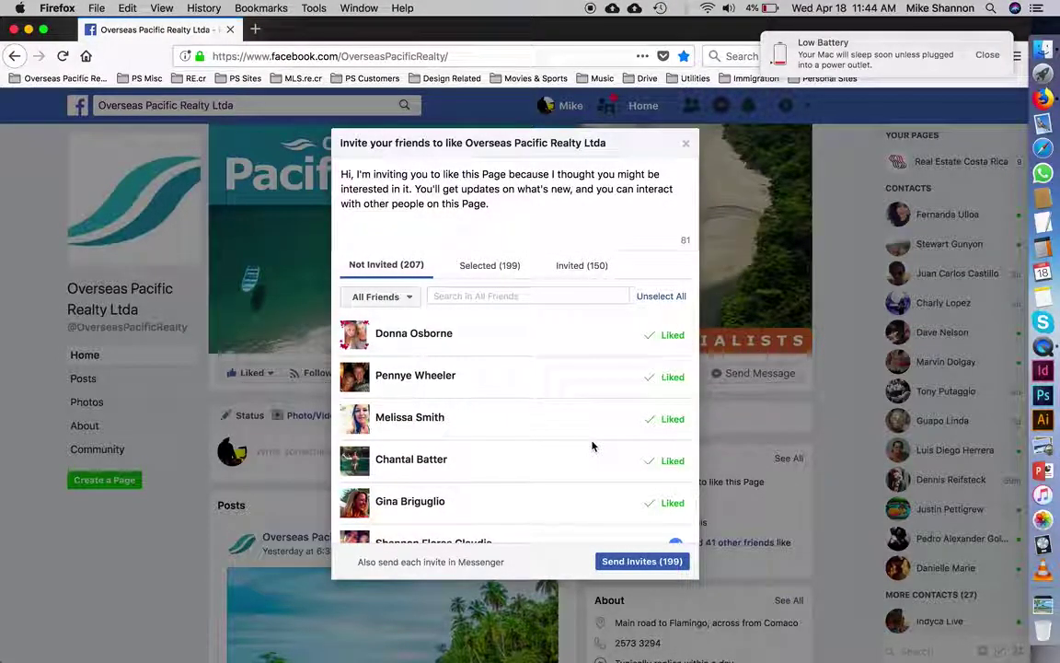
Close the Invite Friends dialog and browse the Overseas Pacific Realty Ltda page's posts and photos.
click(687, 147)
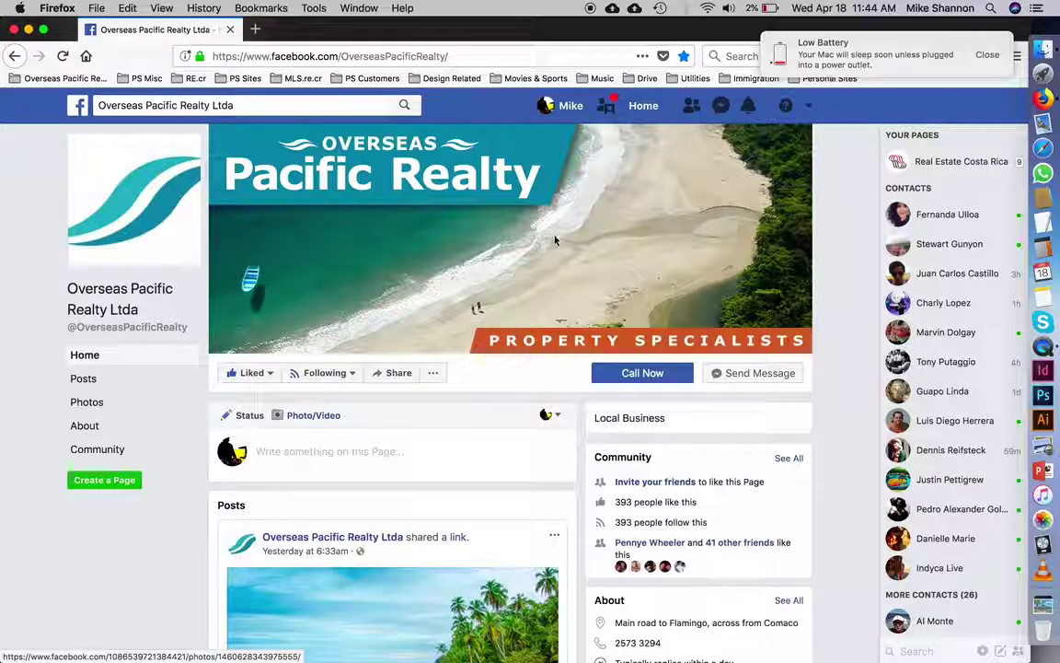
scroll(476, 400, down, 5)
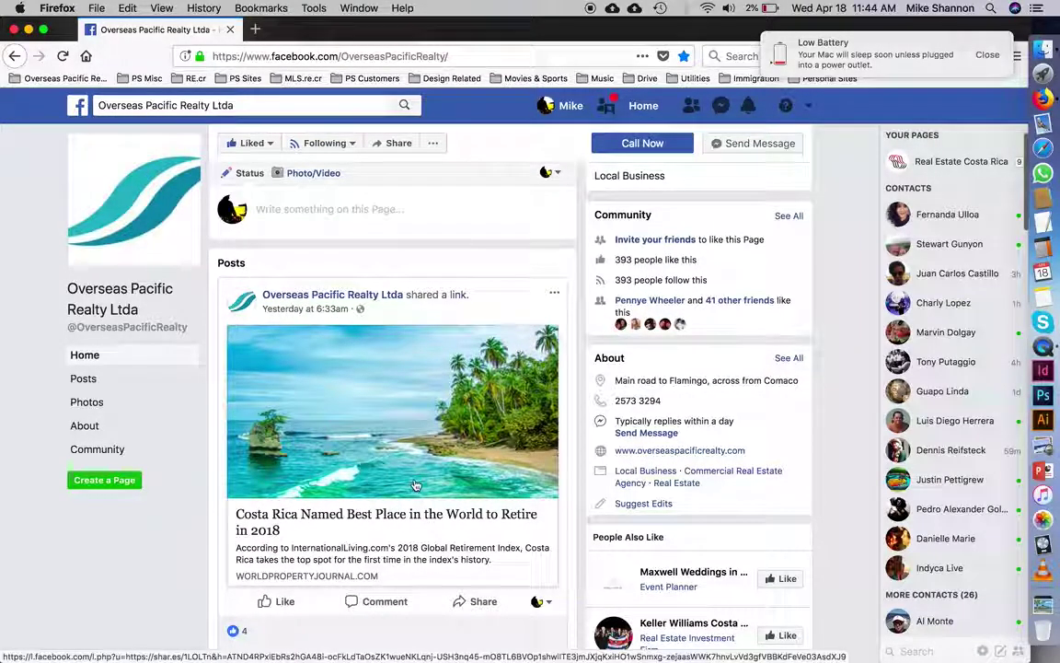
scroll(415, 485, down, 10)
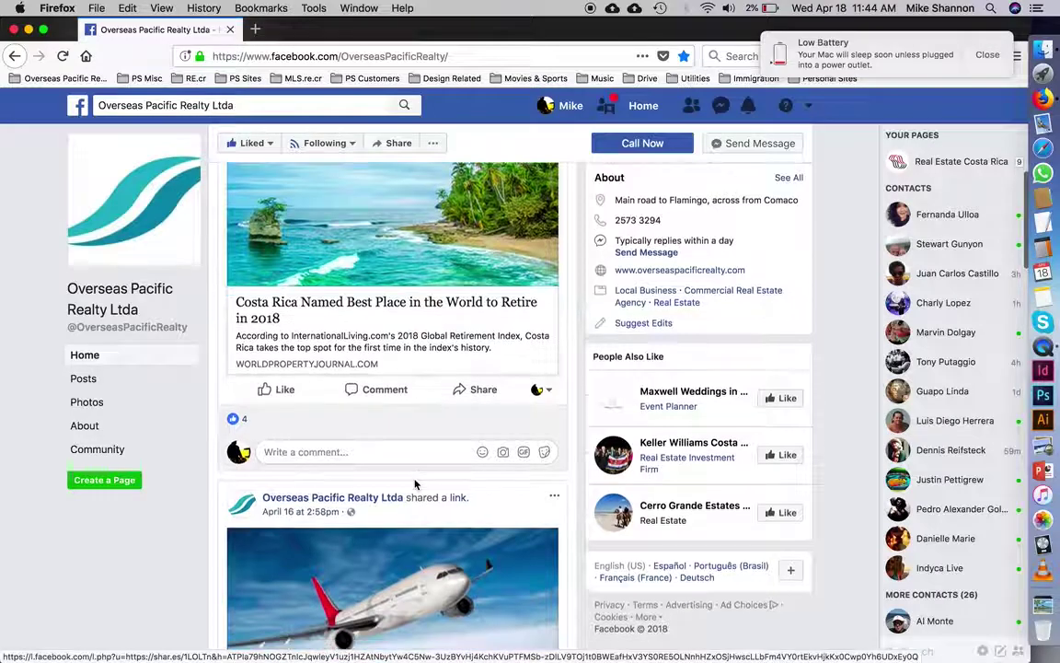
scroll(415, 485, down, 10)
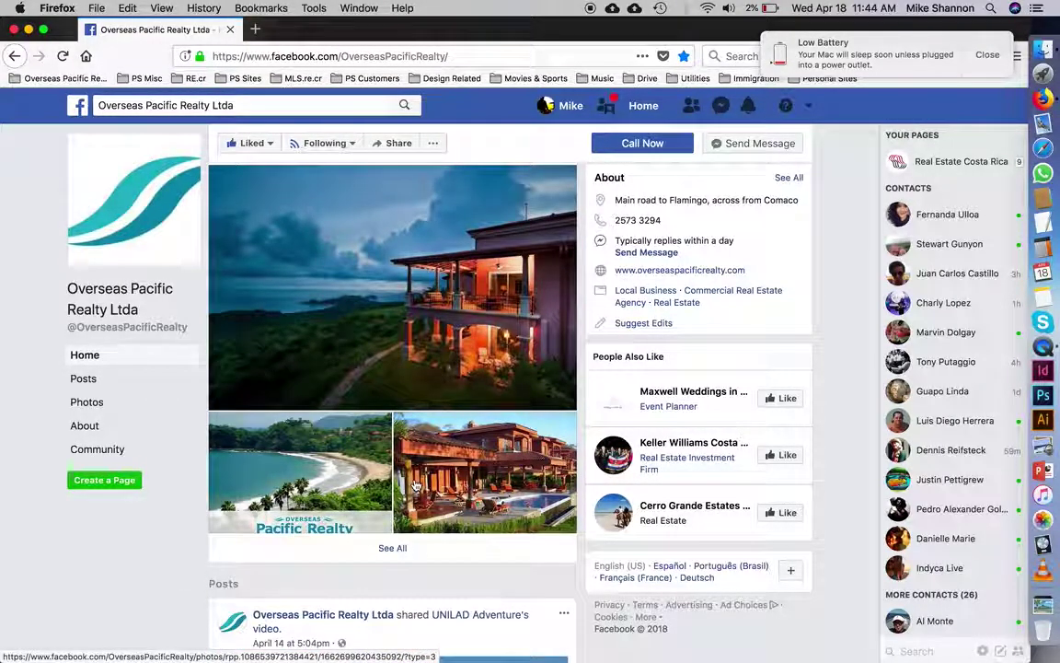
scroll(415, 485, up, 15)
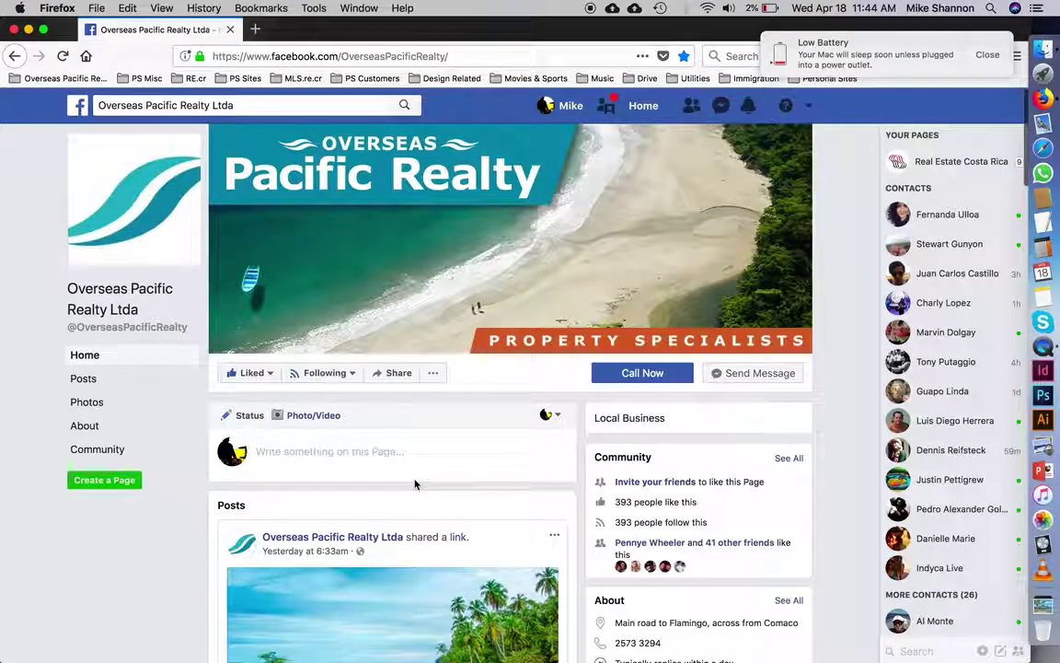